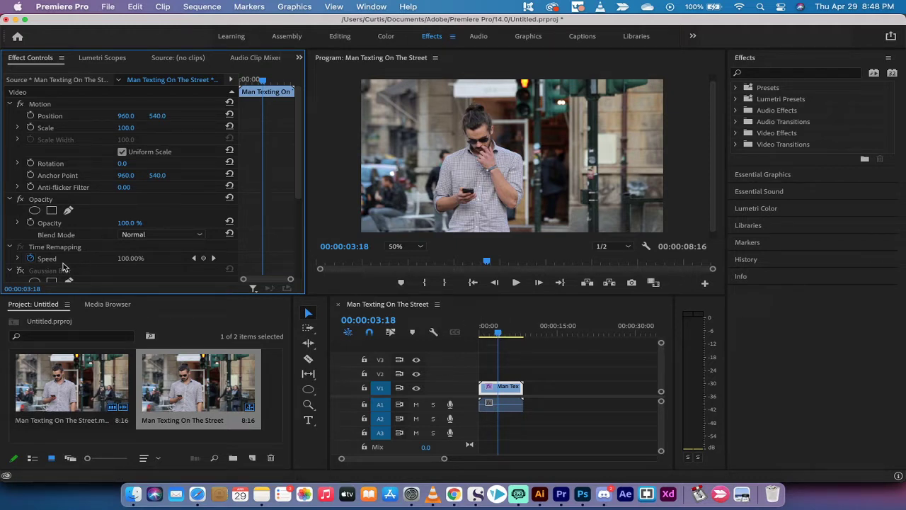
Turn on the clip's existing Gaussian Blur effect and scrub through the sequence to preview the blurred background.
click(490, 335)
drag(490, 333, 500, 334)
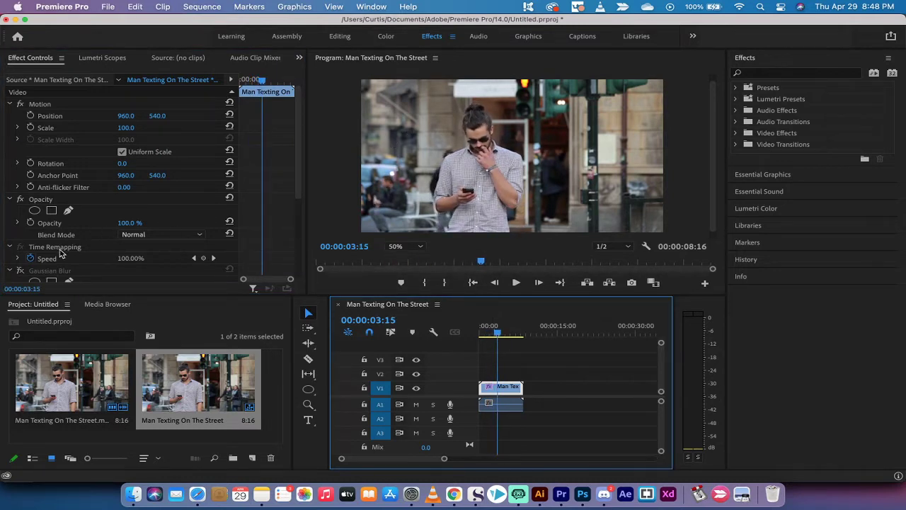
click(41, 272)
click(20, 270)
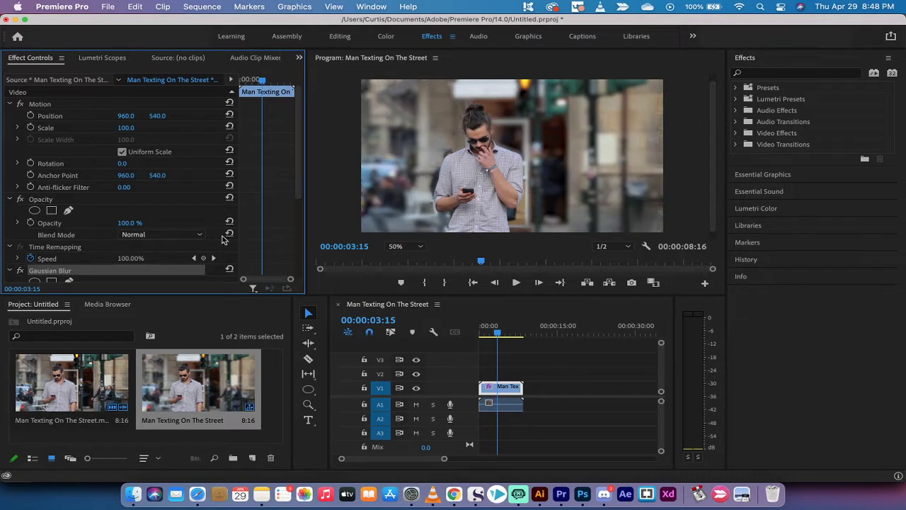
drag(496, 334, 481, 336)
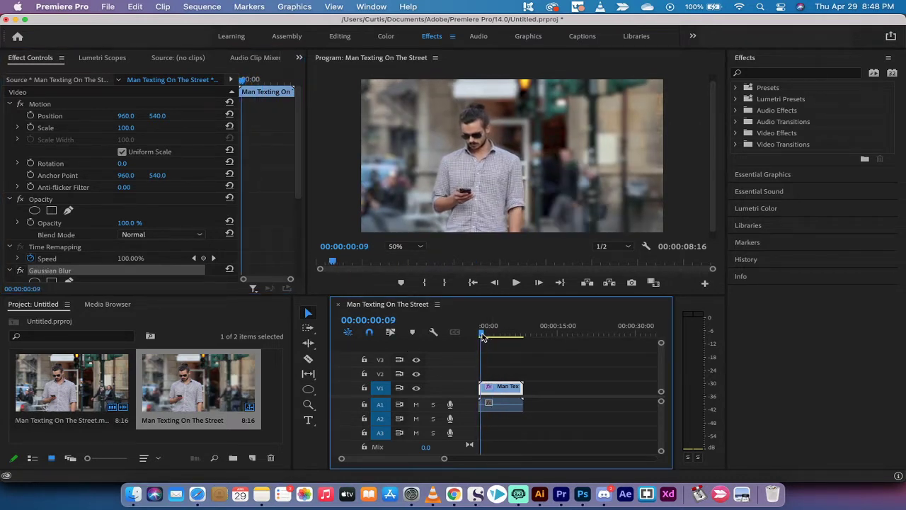
click(50, 277)
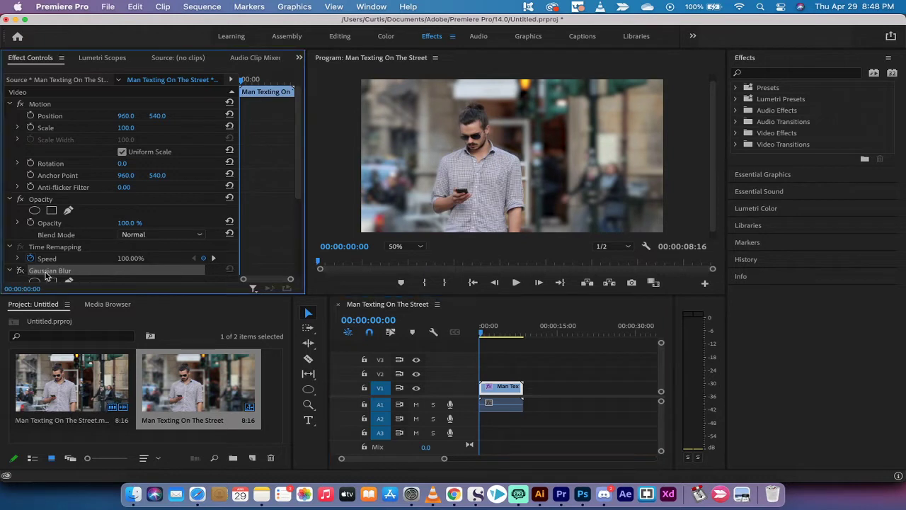
Delete the existing Man Texting On The Street sequence and create a new one from the source clip.
click(203, 376)
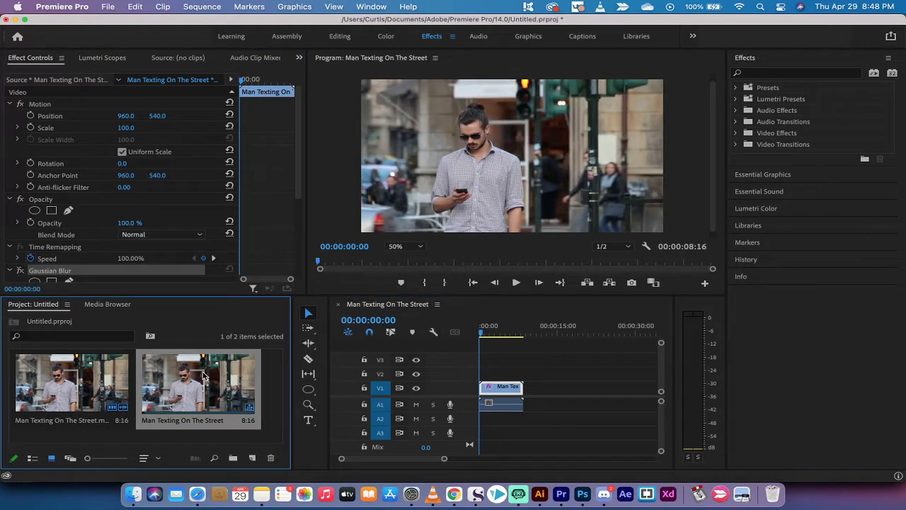
key(Delete)
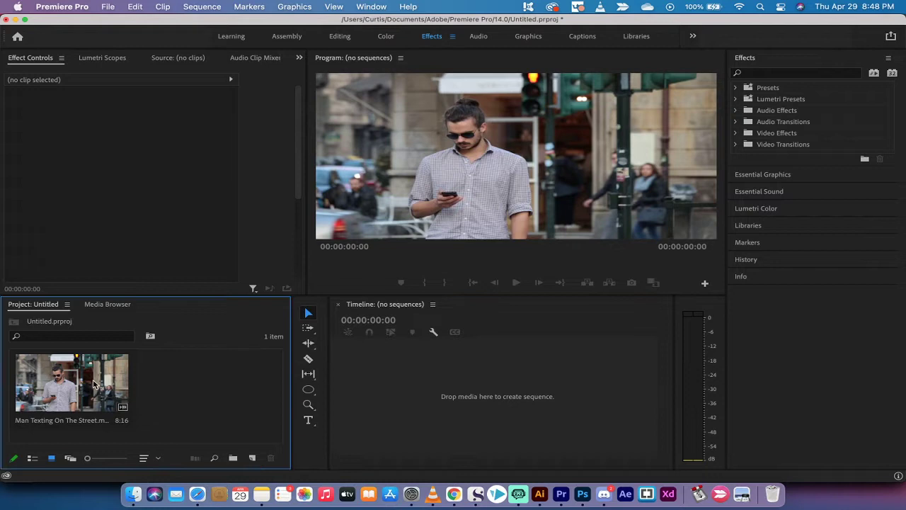
click(79, 383)
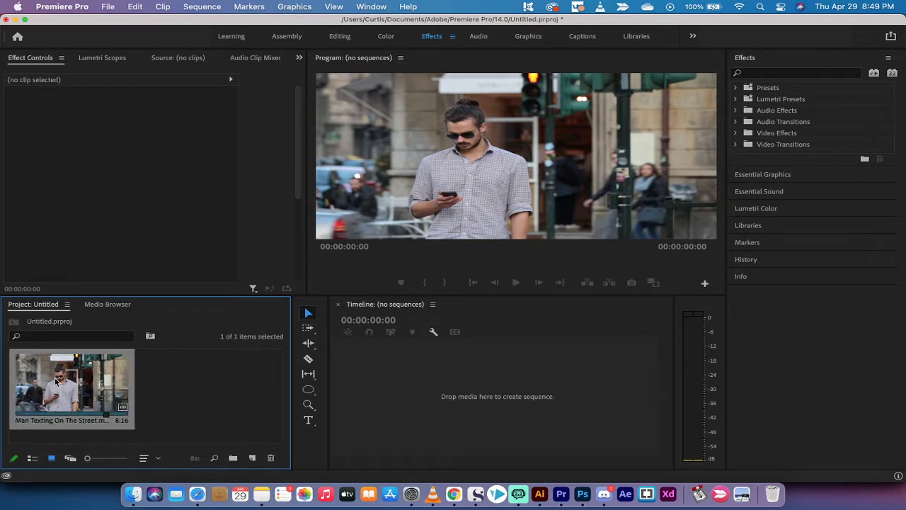
drag(68, 384, 378, 395)
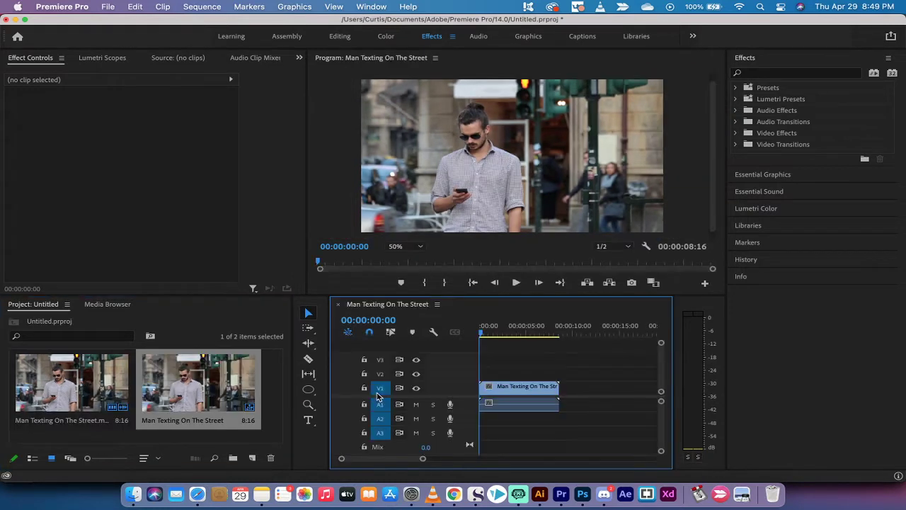
Find Gaussian Blur by searching the effects for "gauss" and apply it to the clip on V1 with the playhead at the start.
mouse_move(482, 332)
mouse_down()
mouse_move(505, 331)
mouse_move(480, 331)
mouse_up()
click(500, 397)
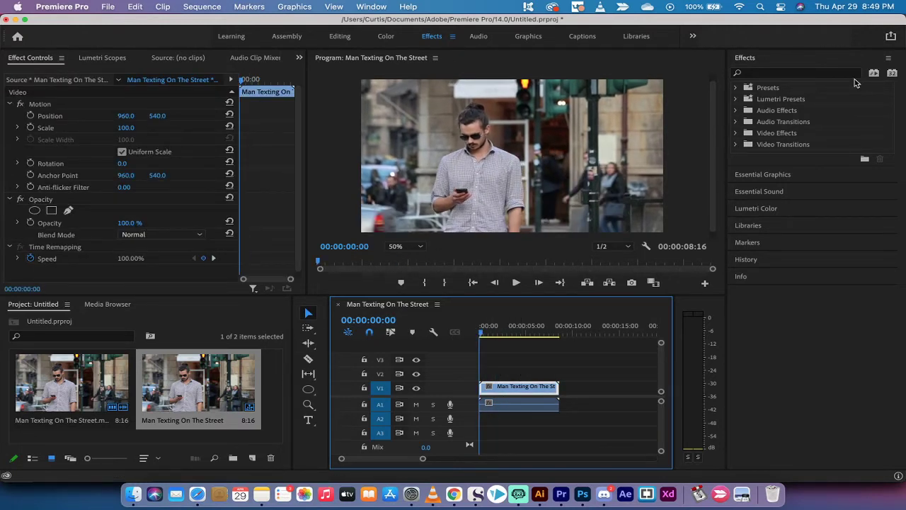
click(786, 74)
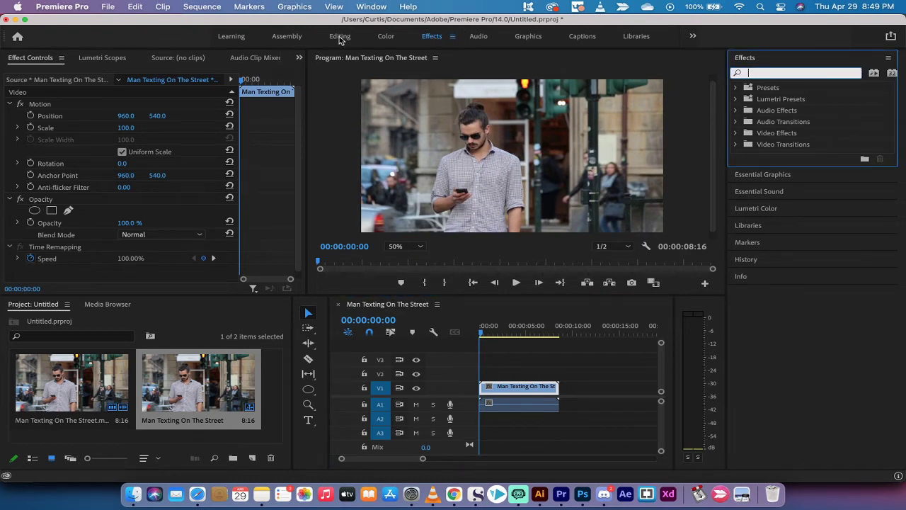
click(371, 7)
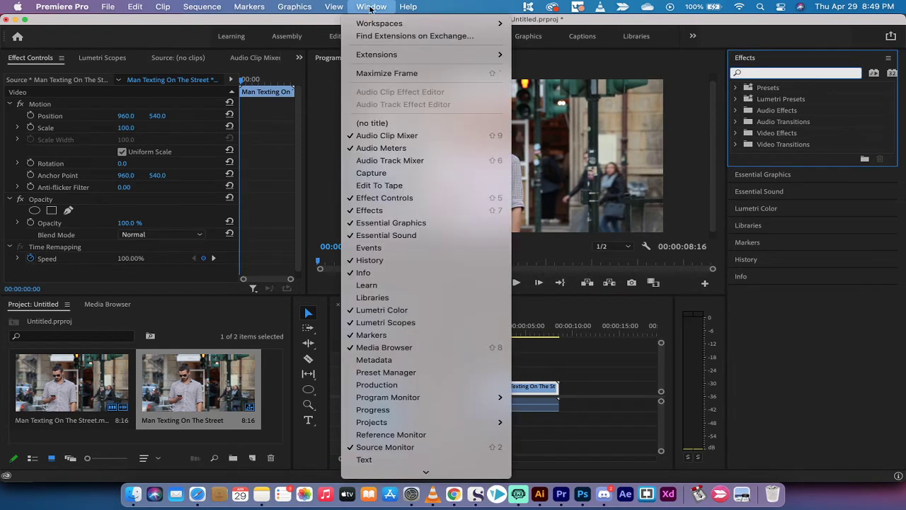
click(363, 211)
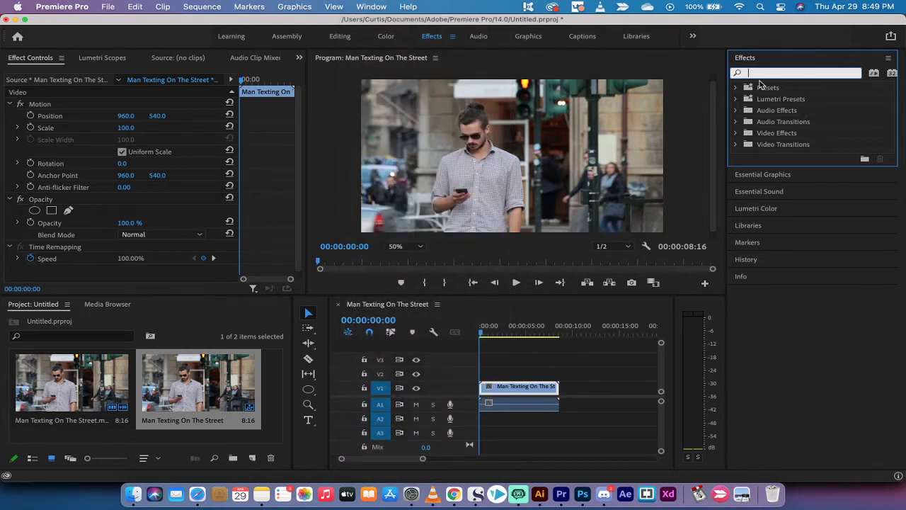
text(gauss)
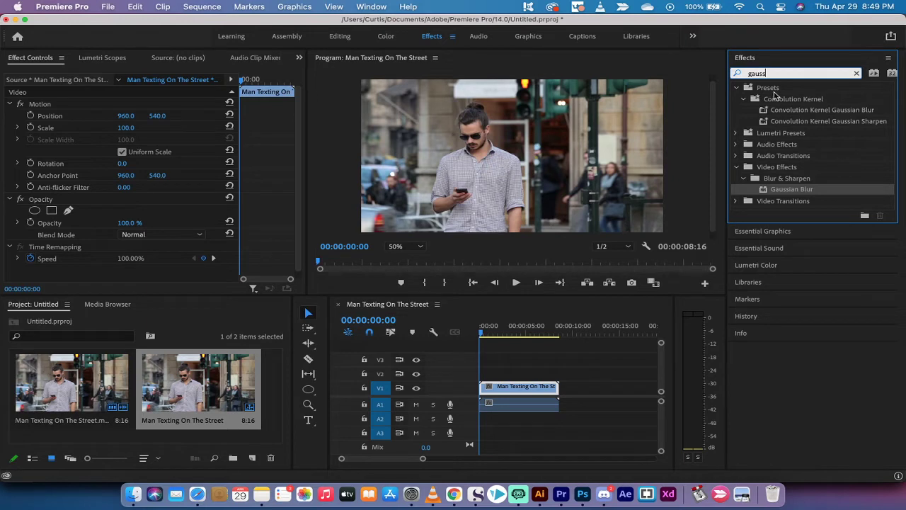
click(782, 190)
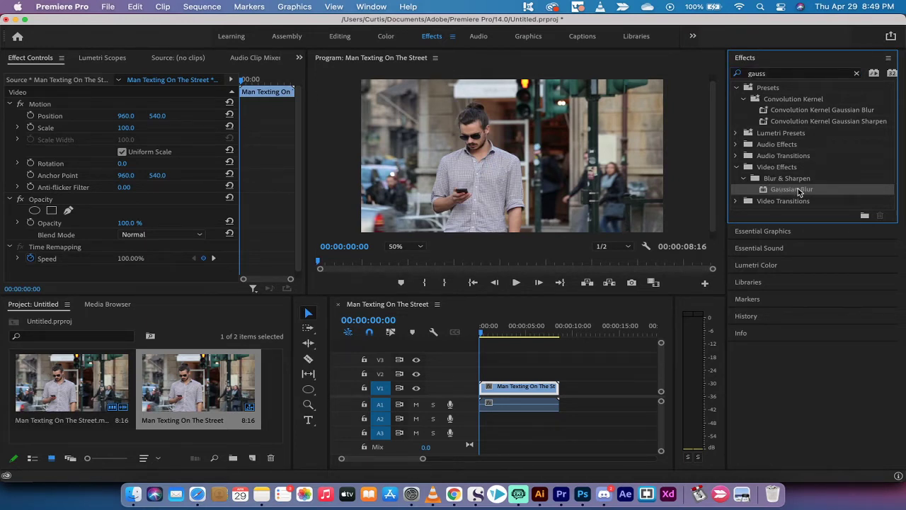
drag(798, 193, 489, 388)
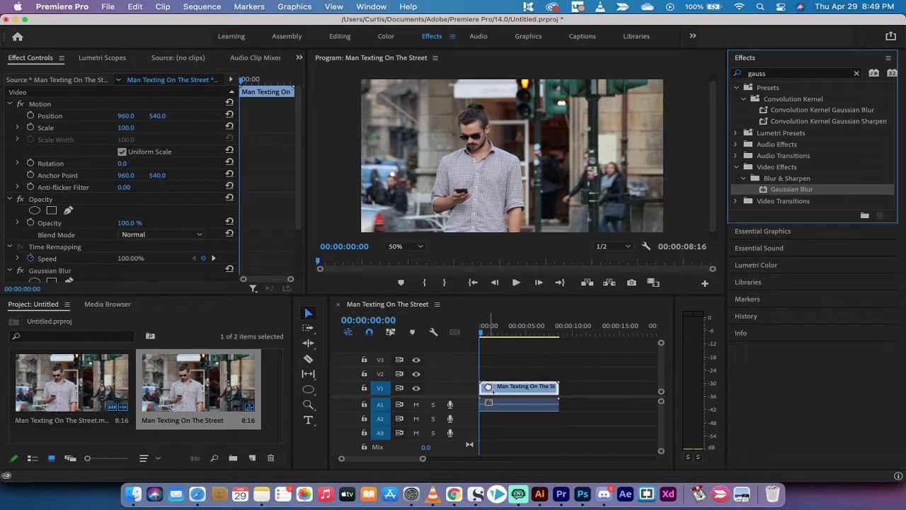
Try a Gaussian Blur blurriness of about 52 on the whole clip, and return it to 0.
click(62, 273)
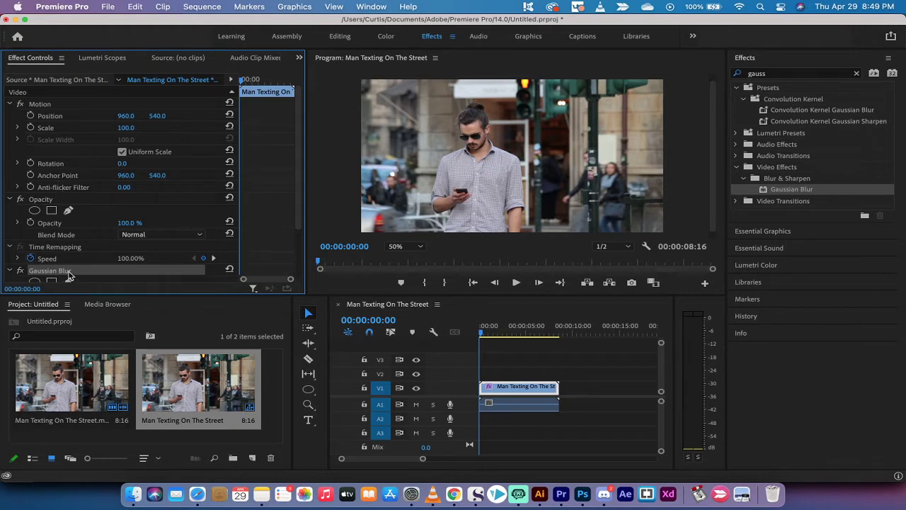
scroll(69, 276, down, 3)
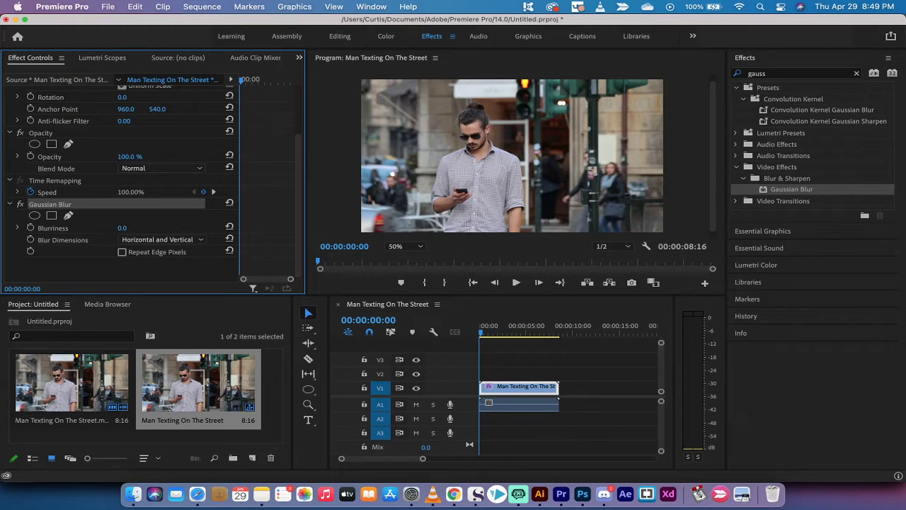
drag(122, 228, 162, 228)
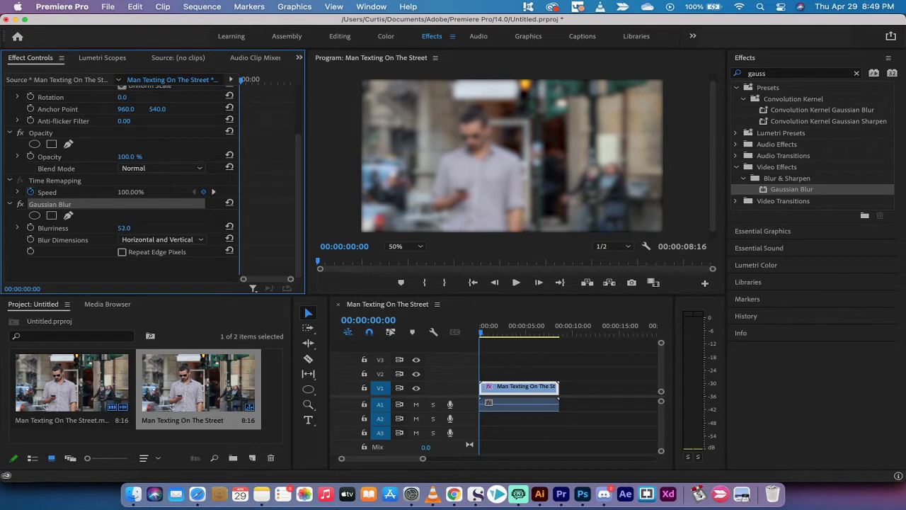
drag(158, 228, 121, 228)
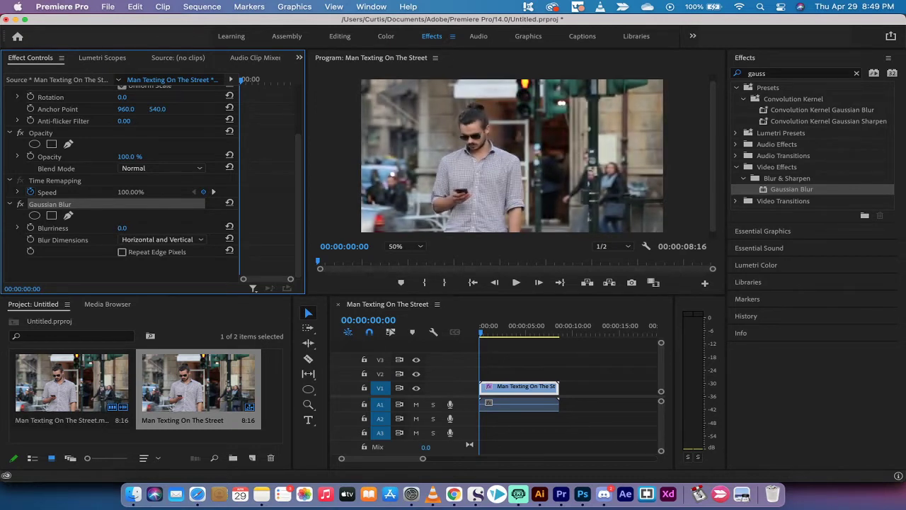
Start a Pen mask on Gaussian Blur at the man's head and trace his left-hand outline down past the frame's lower edge.
click(68, 218)
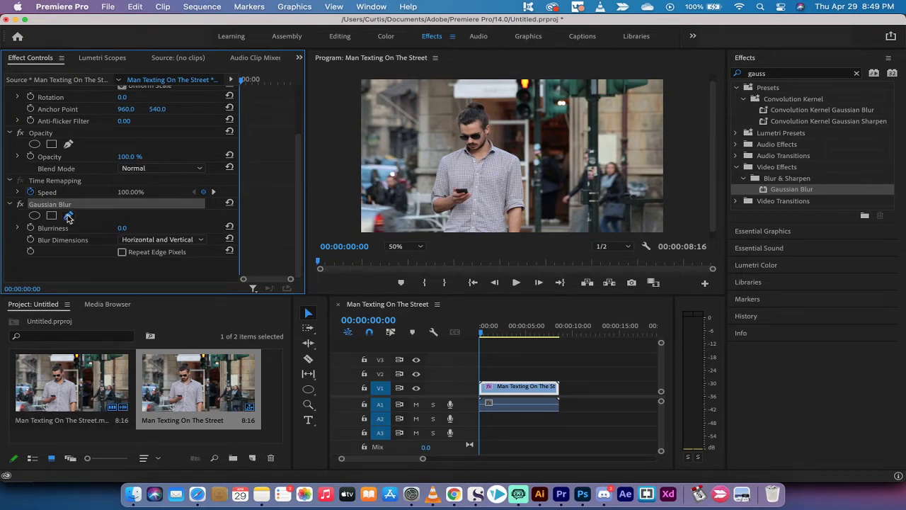
click(473, 105)
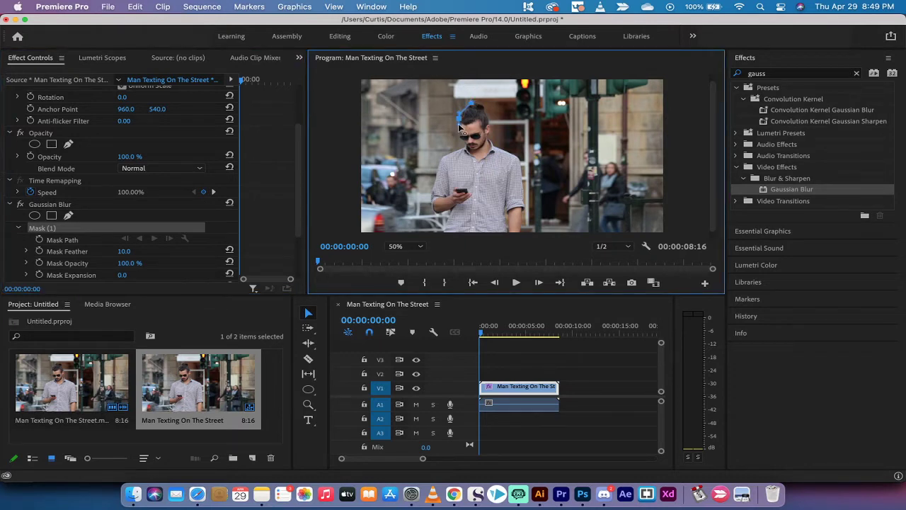
click(467, 146)
click(434, 211)
drag(438, 216, 451, 211)
key(super+z)
click(443, 237)
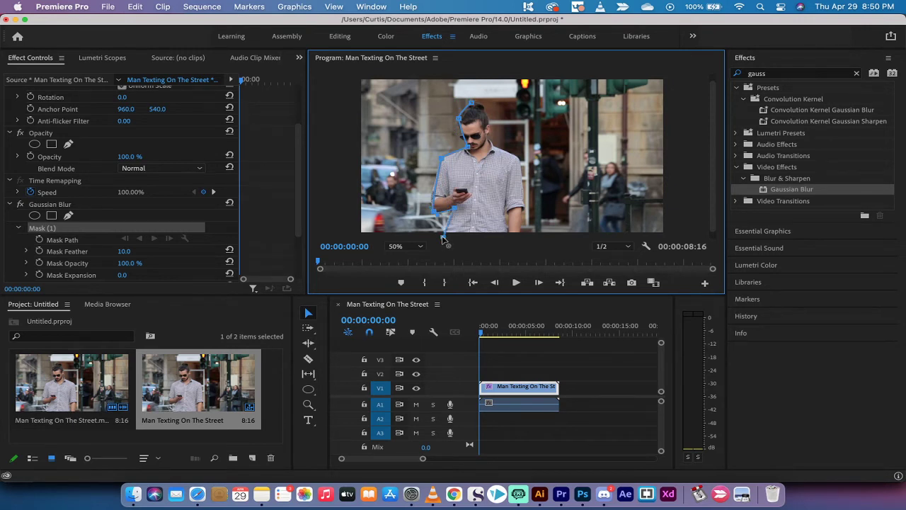
Continue the mask along the frame's lower edge and up the man's other side, close it at his head, and refine its points.
click(522, 236)
click(524, 208)
click(520, 158)
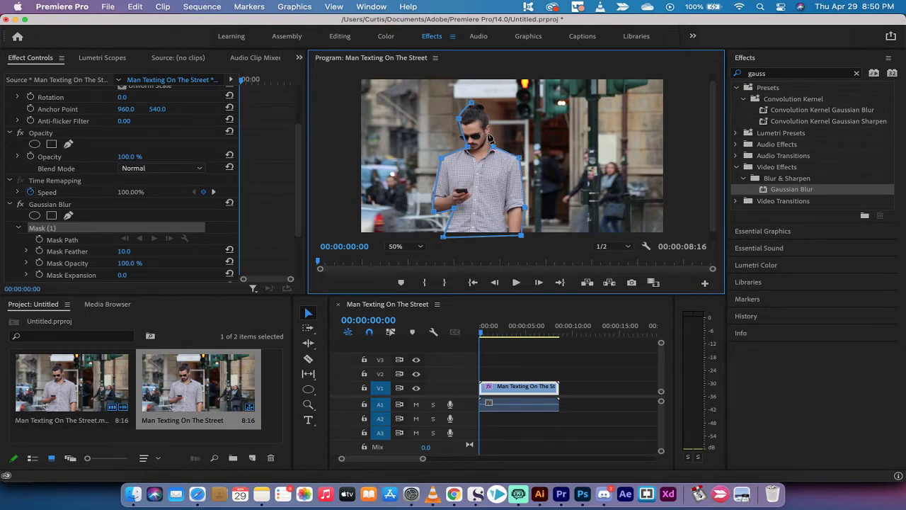
drag(493, 140, 484, 134)
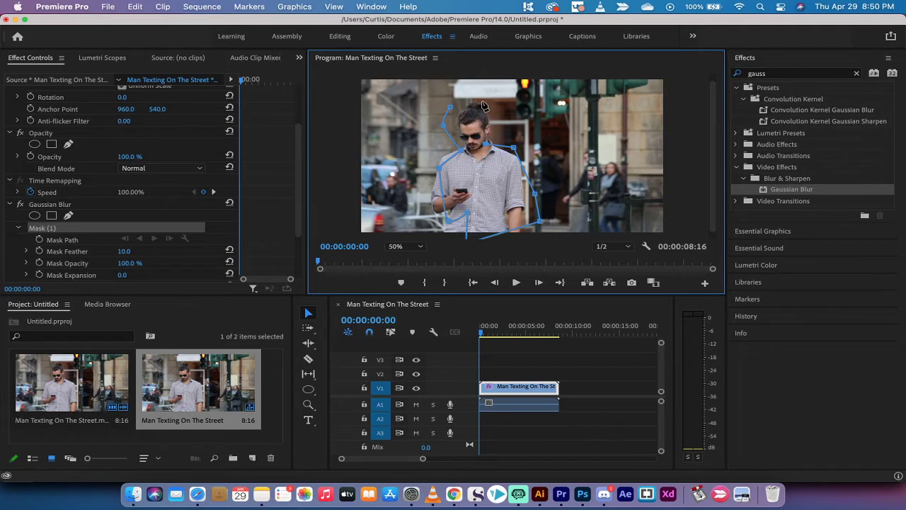
click(483, 105)
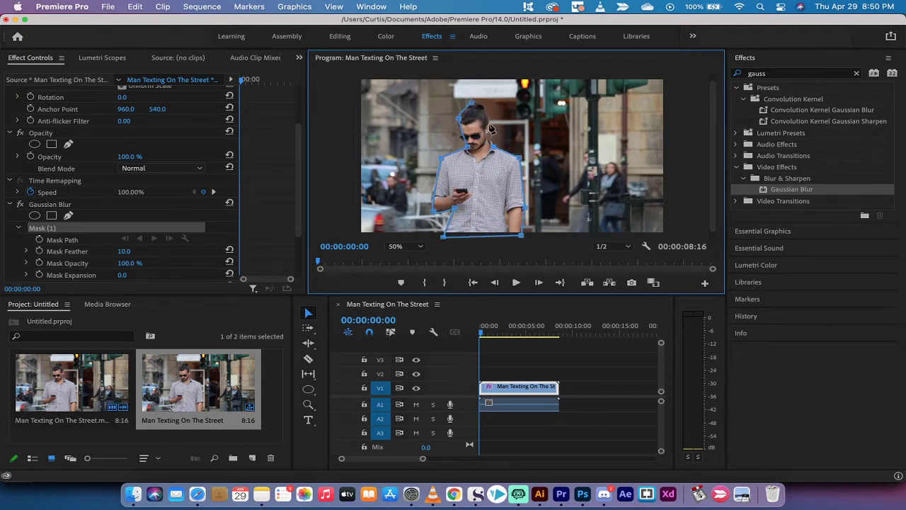
click(459, 101)
click(468, 106)
drag(468, 107, 451, 105)
drag(436, 181, 435, 181)
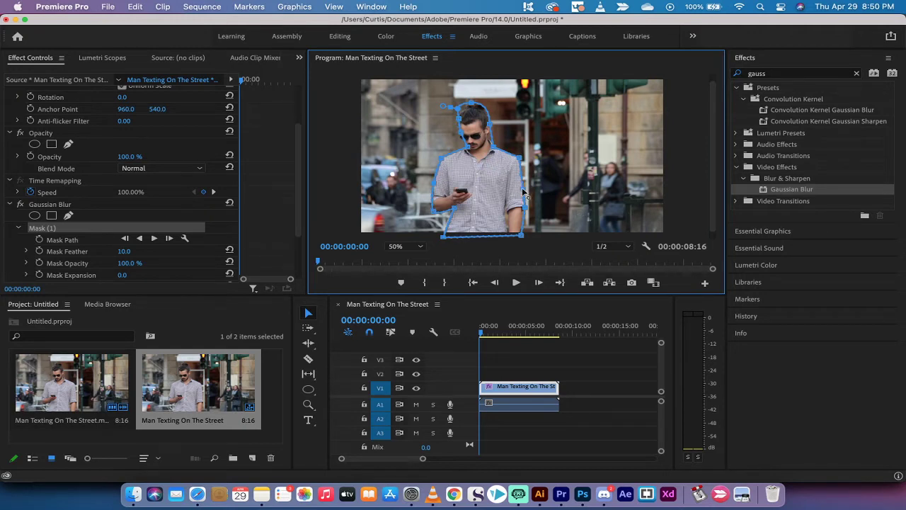
Set the Gaussian Blur blurriness to 62 and invert Mask (1) so the blur affects only the background.
click(502, 372)
click(507, 389)
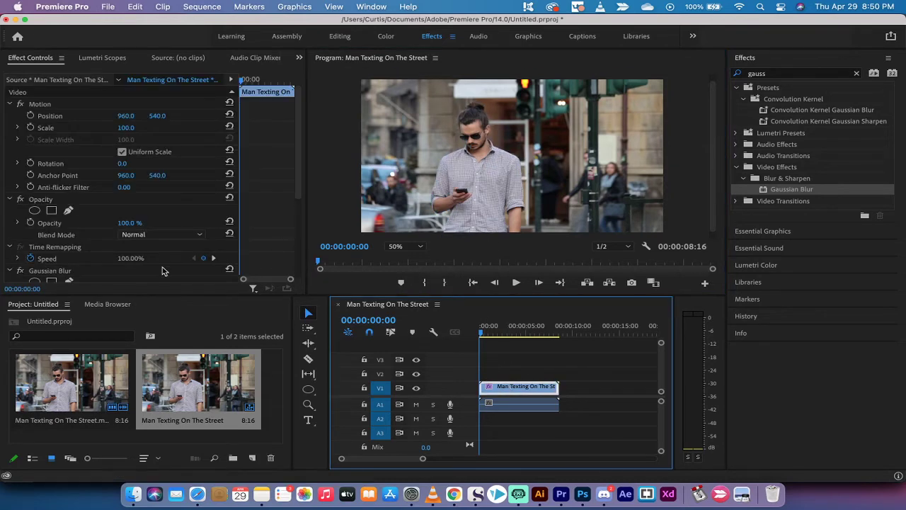
click(60, 271)
scroll(59, 270, down, 4)
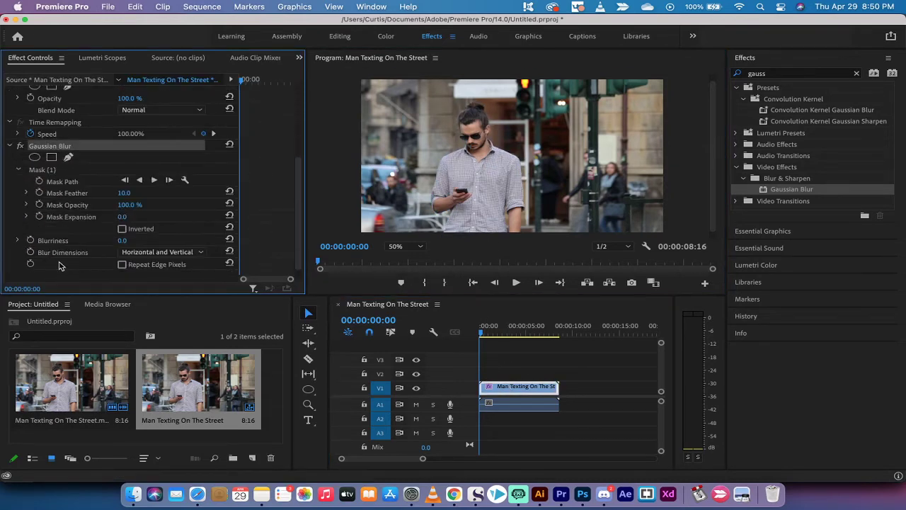
click(45, 172)
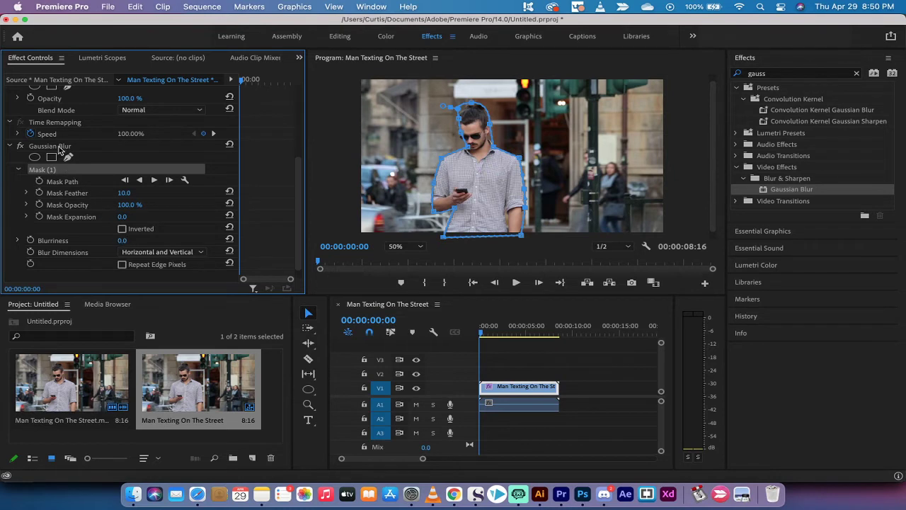
drag(123, 240, 155, 240)
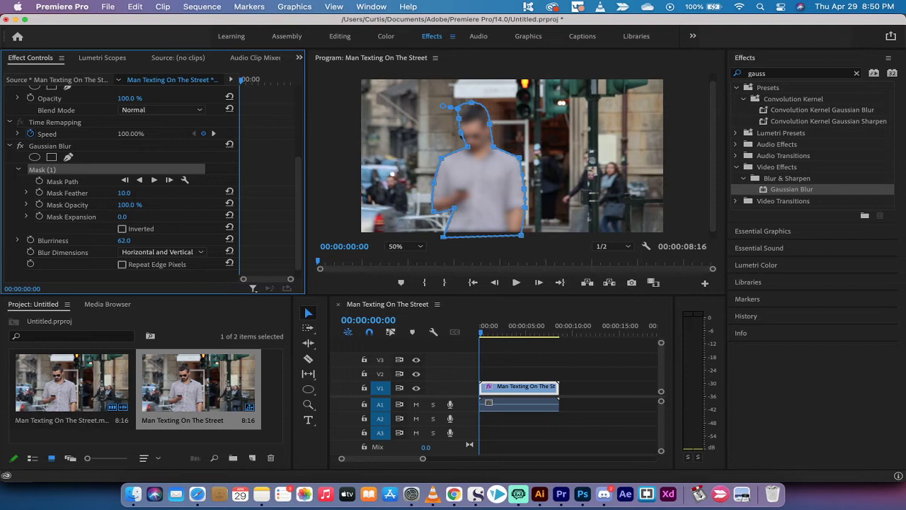
click(122, 229)
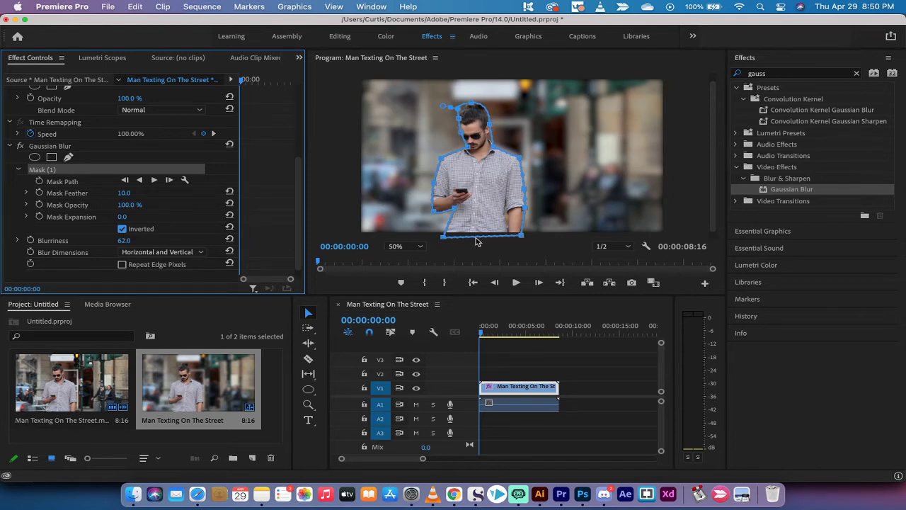
Scrub the sequence forward to 00:00:02:14 to check how the masked blur follows the man.
click(501, 351)
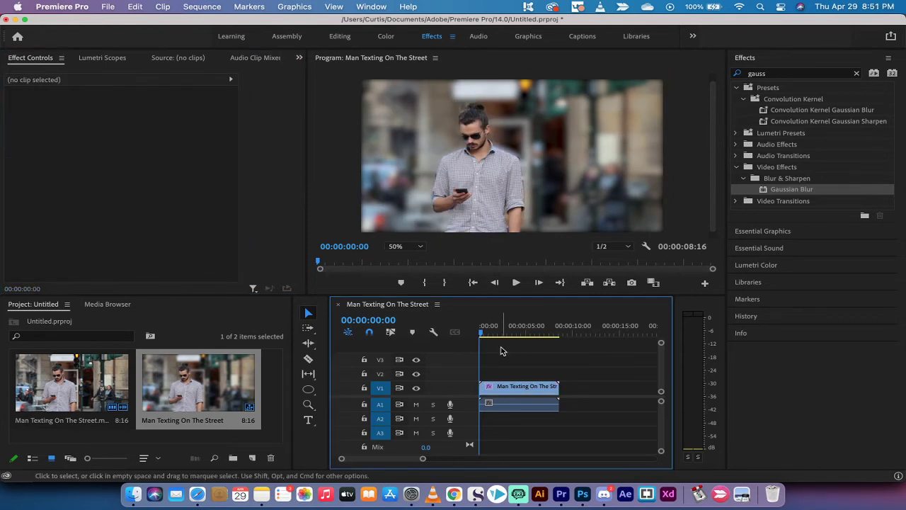
click(489, 327)
drag(498, 331, 506, 331)
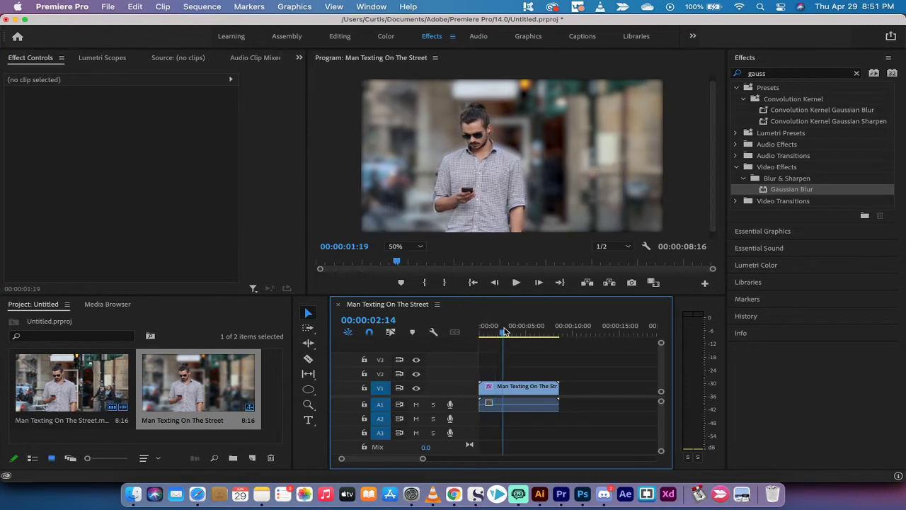
Raise the feather of the Gaussian Blur's Mask (1) to about 52 and lower its expansion to soften the edge around the man.
click(500, 386)
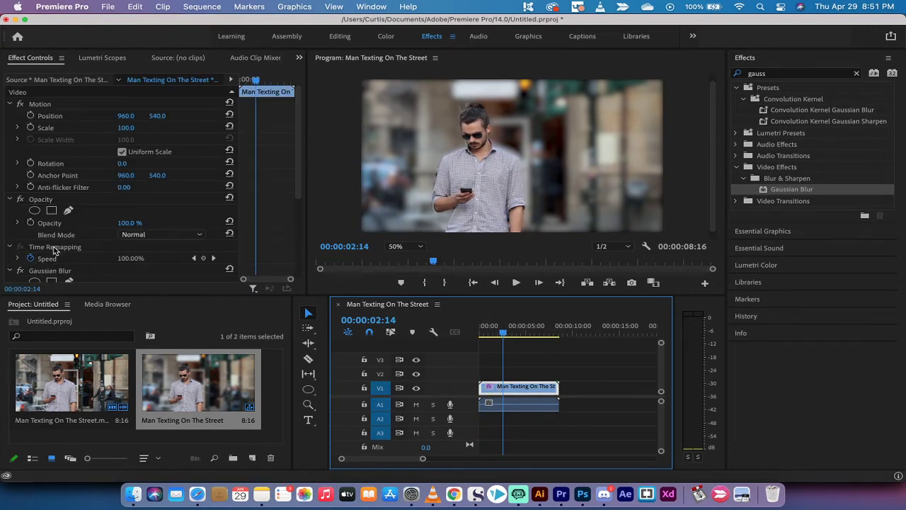
click(55, 277)
click(63, 269)
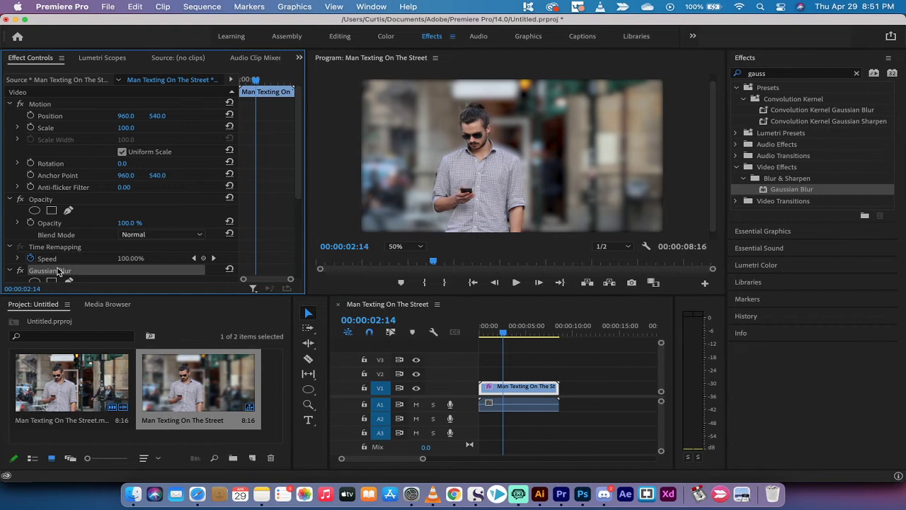
scroll(61, 265, down, 5)
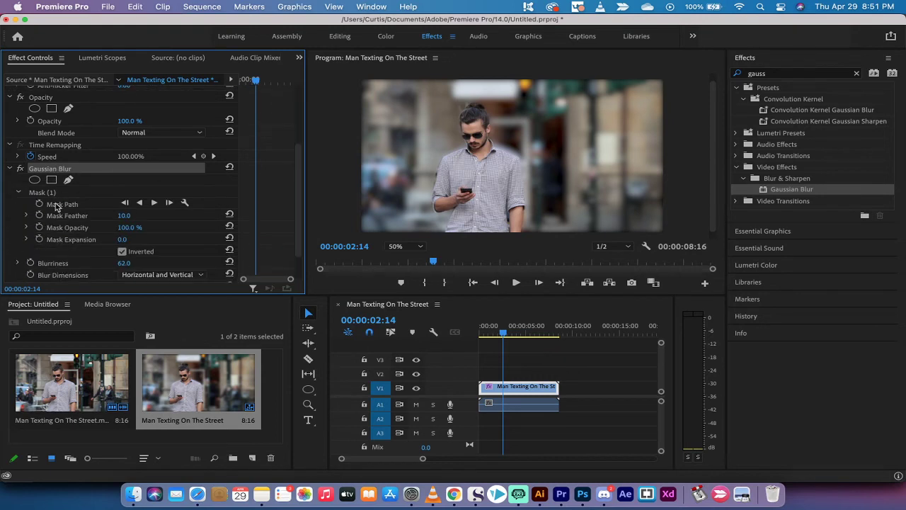
scroll(70, 221, down, 1)
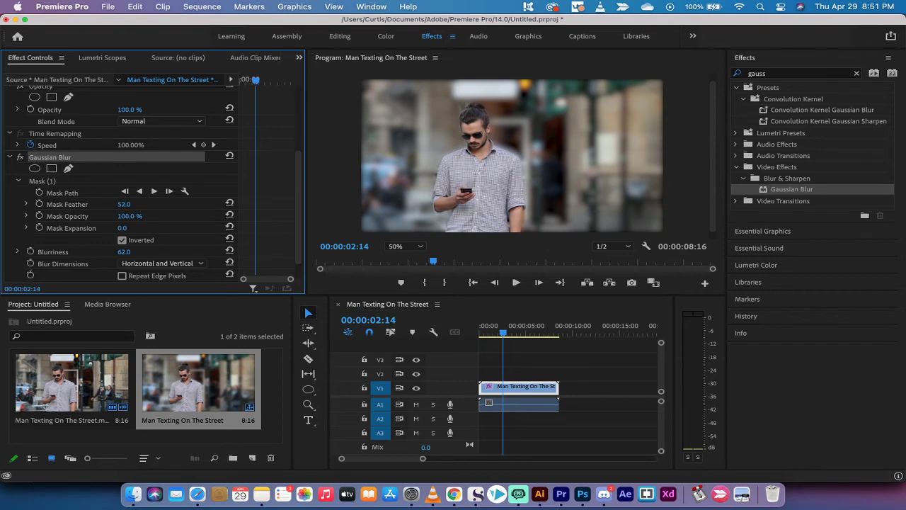
drag(124, 204, 184, 204)
drag(122, 228, 104, 229)
click(563, 371)
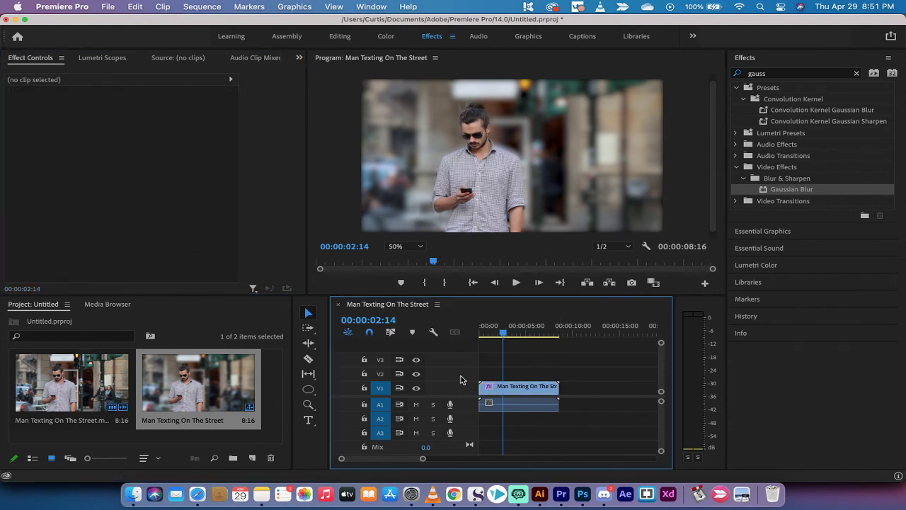
Toggle the clip's Gaussian Blur effect off and back on to compare the original and blurred backgrounds.
click(484, 387)
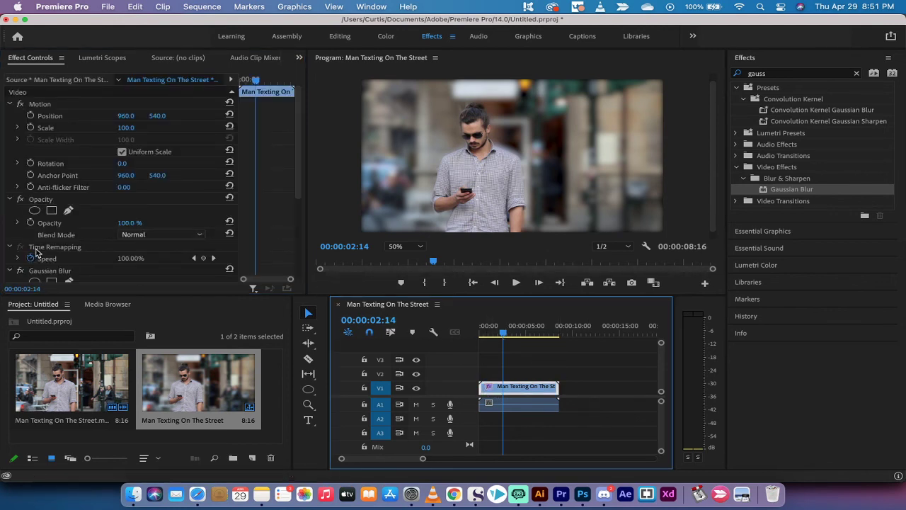
click(21, 272)
click(21, 272)
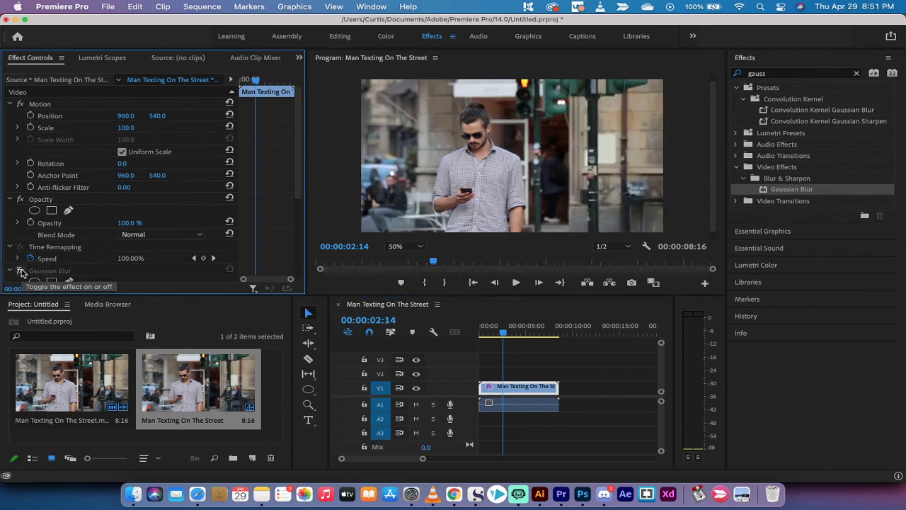
click(21, 272)
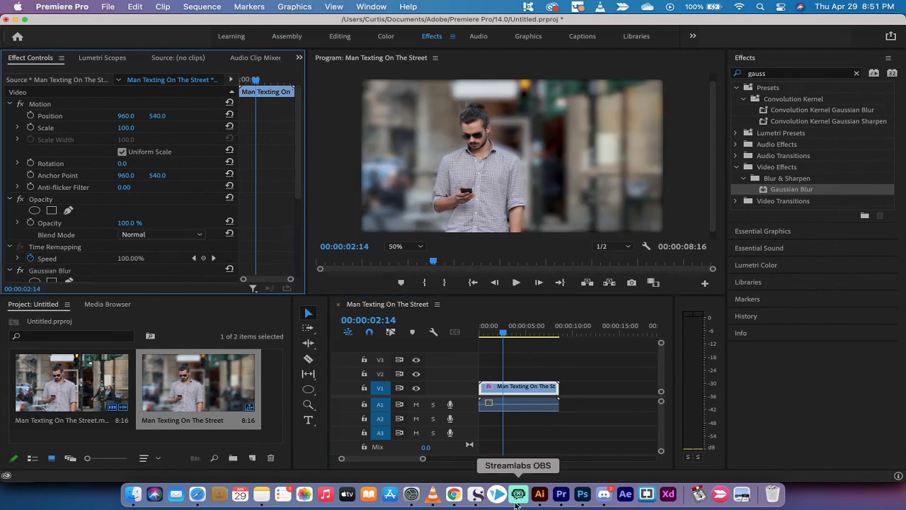